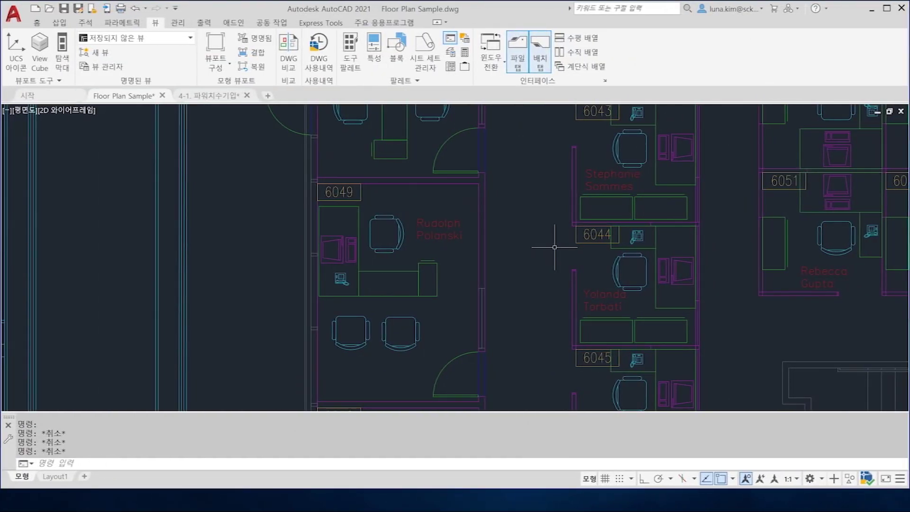
Step: Select every chair matching the chair in room 6049 with Select Similar
scroll(366, 244, "up", 2)
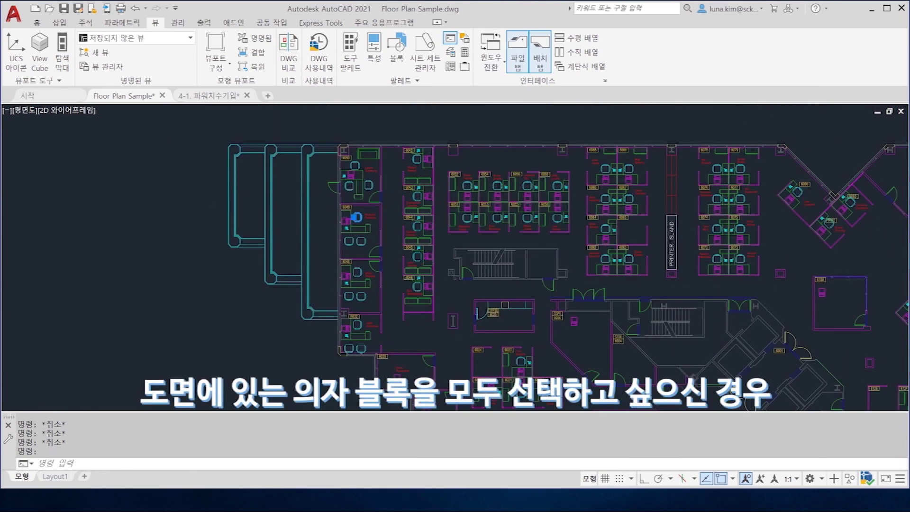
scroll(353, 186, "up", 3)
scroll(350, 188, "up", 4)
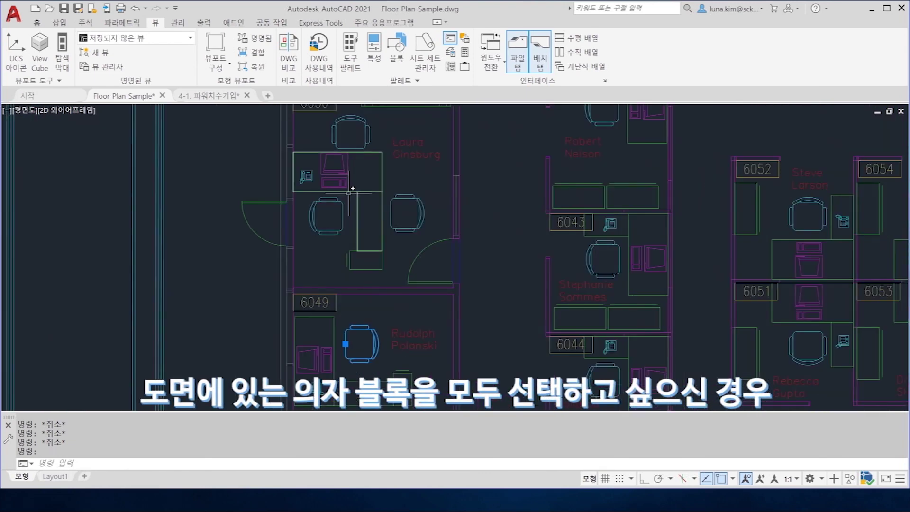
middle_click_drag(376, 350, 369, 248)
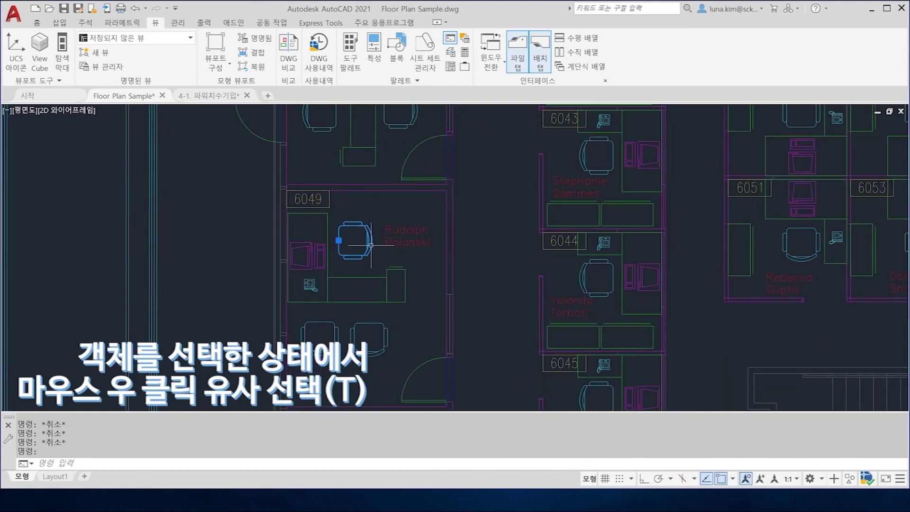
right_click(375, 248)
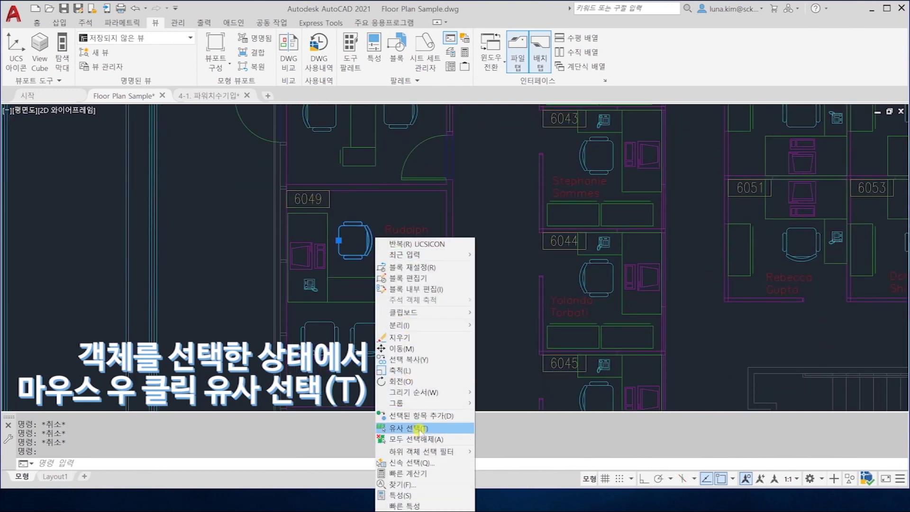
left_click(420, 429)
Step: Check the matching chairs across the east wing, then clear the chair selection
scroll(446, 310, "down", 3)
scroll(474, 237, "down", 3)
scroll(504, 190, "up", 2)
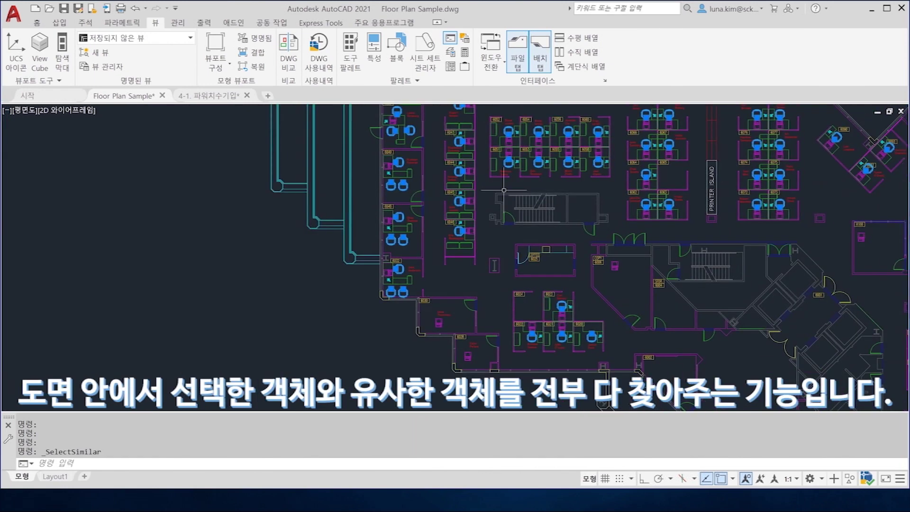
middle_click_drag(597, 242, 512, 265)
middle_click_drag(784, 309, 560, 160)
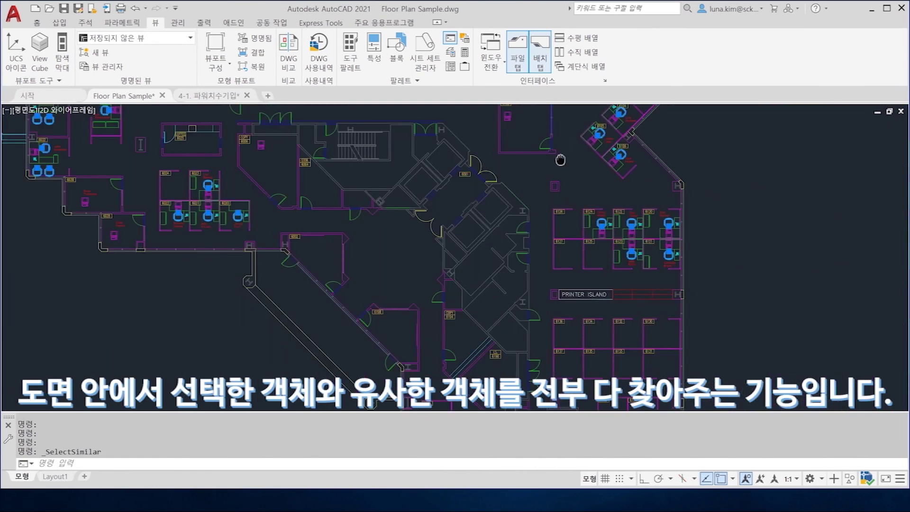
scroll(560, 160, "up", 2)
scroll(588, 266, "down", 3)
scroll(598, 296, "down", 2)
scroll(340, 212, "up", 1)
scroll(341, 211, "up", 2)
scroll(340, 212, "up", 2)
scroll(340, 212, "up", 1)
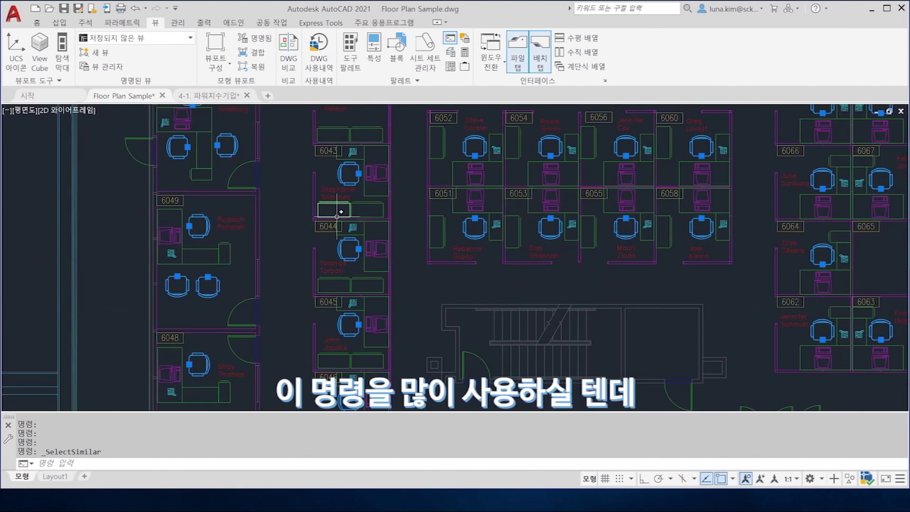
key("Escape")
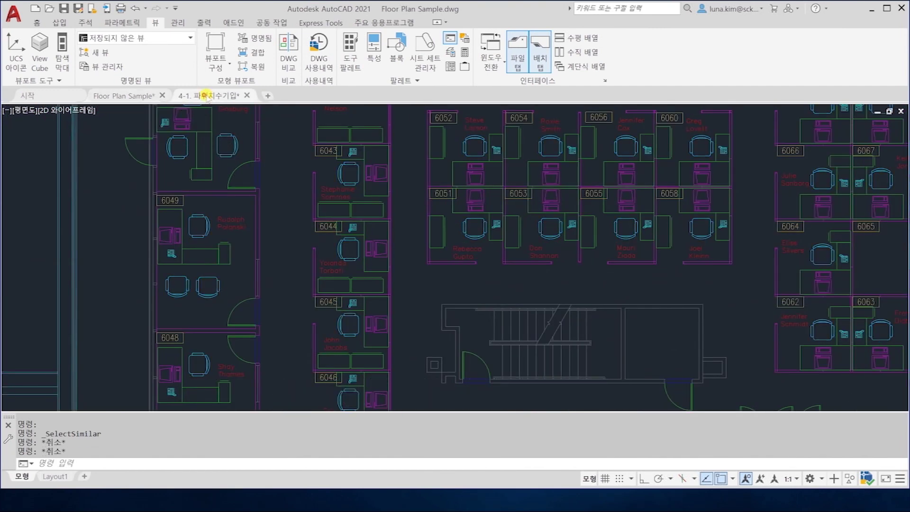
Step: Switch to the 4-1. 파워치수기입 drawing and frame the whole plate with its φ13 holes
key("ctrl+Tab")
scroll(458, 260, "up", 2)
scroll(374, 213, "up", 2)
middle_click_drag(353, 232, 365, 245)
scroll(263, 290, "up", 2)
left_click(314, 278)
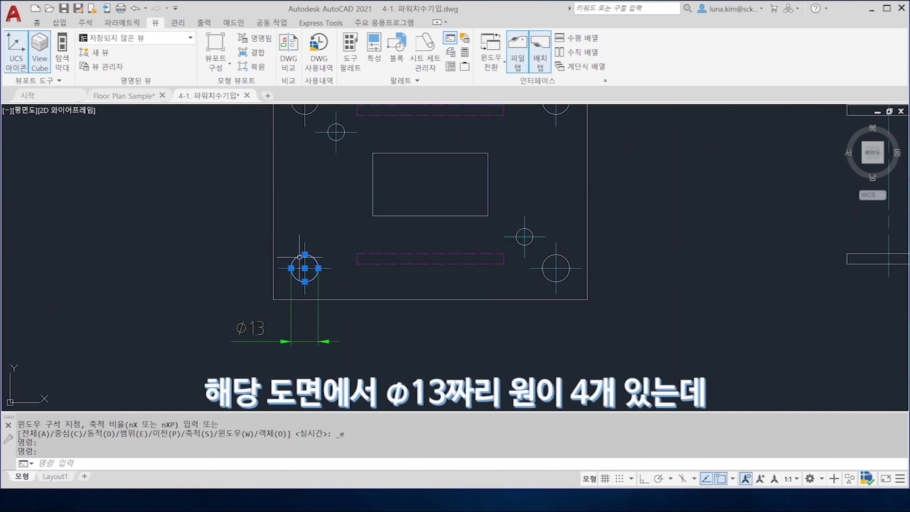
middle_click_drag(502, 223, 522, 270)
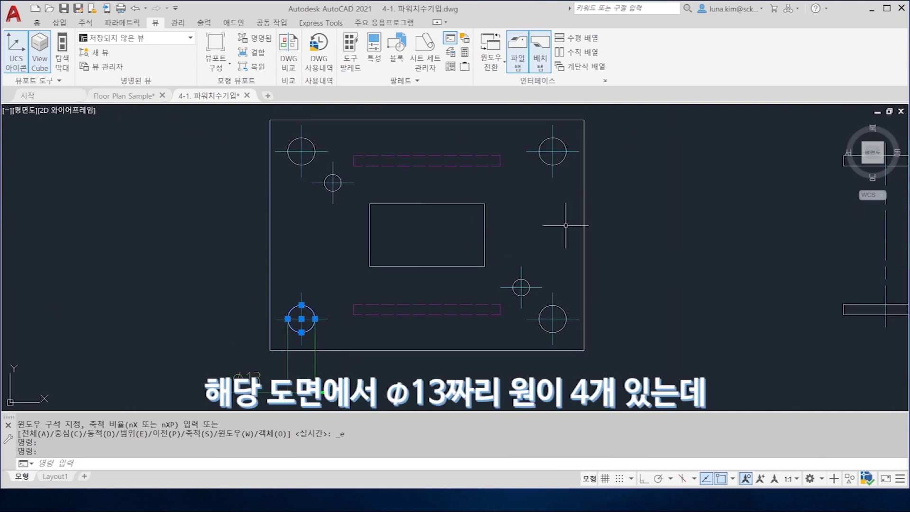
scroll(540, 244, "down", 2)
key("Escape")
key("Escape")
scroll(436, 226, "up", 2)
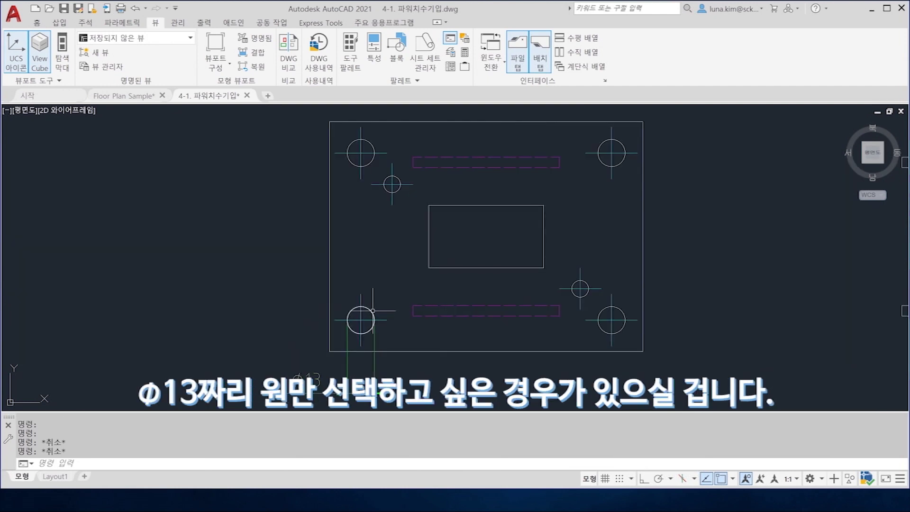
Step: Select all circles similar to the lower-left φ13 circle and inspect which ones were caught
left_click(372, 310)
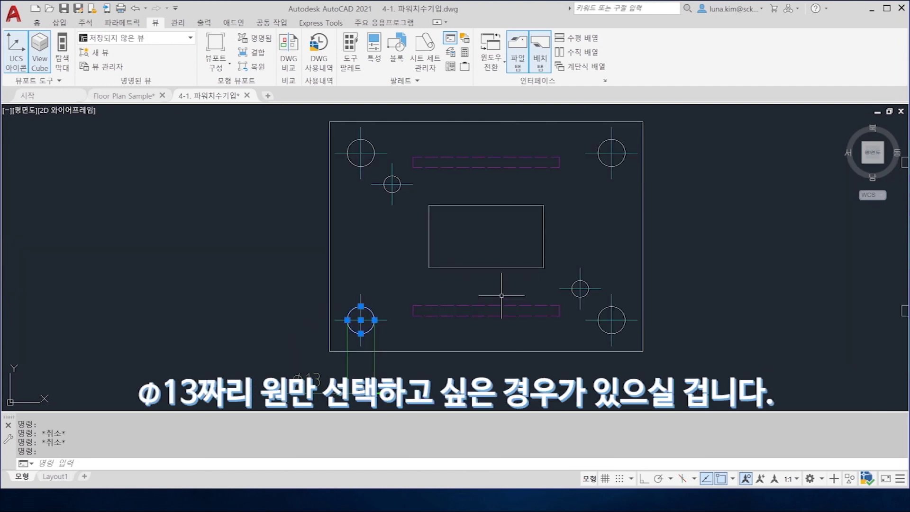
right_click(371, 312)
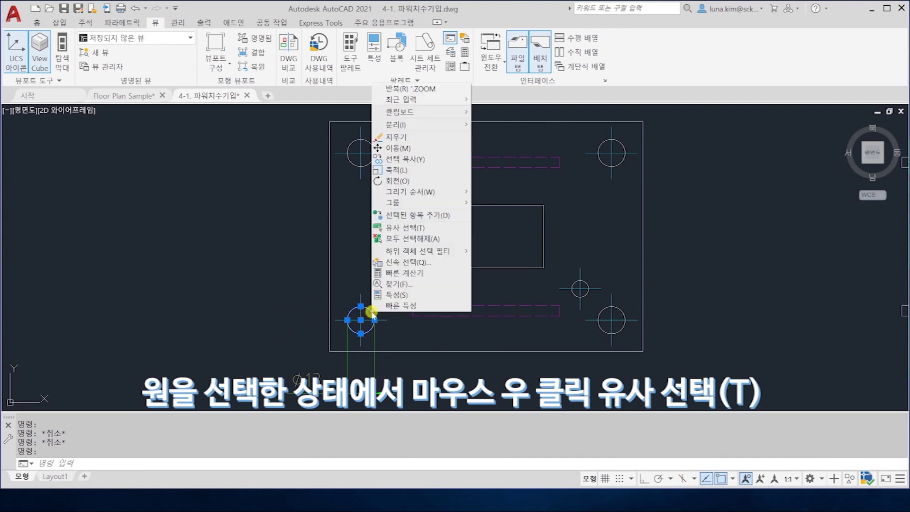
left_click(415, 228)
scroll(388, 188, "up", 3)
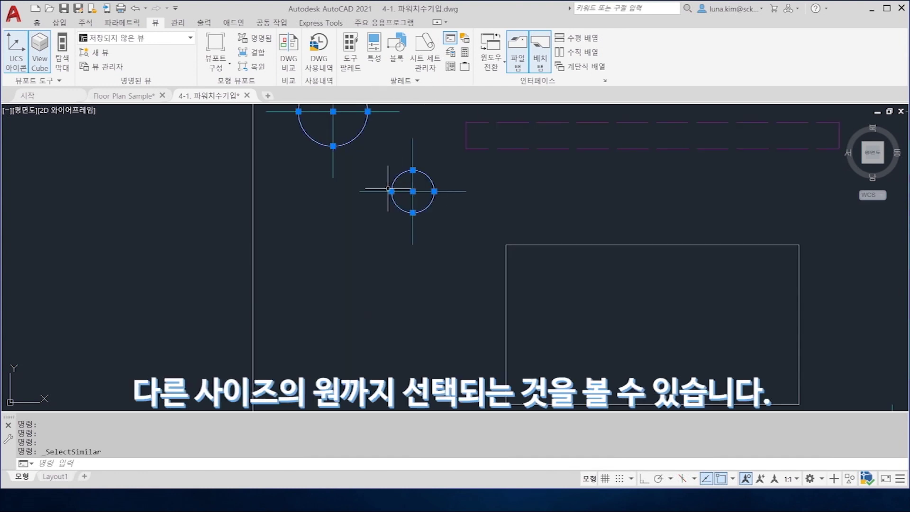
scroll(386, 190, "down", 3)
scroll(561, 264, "up", 3)
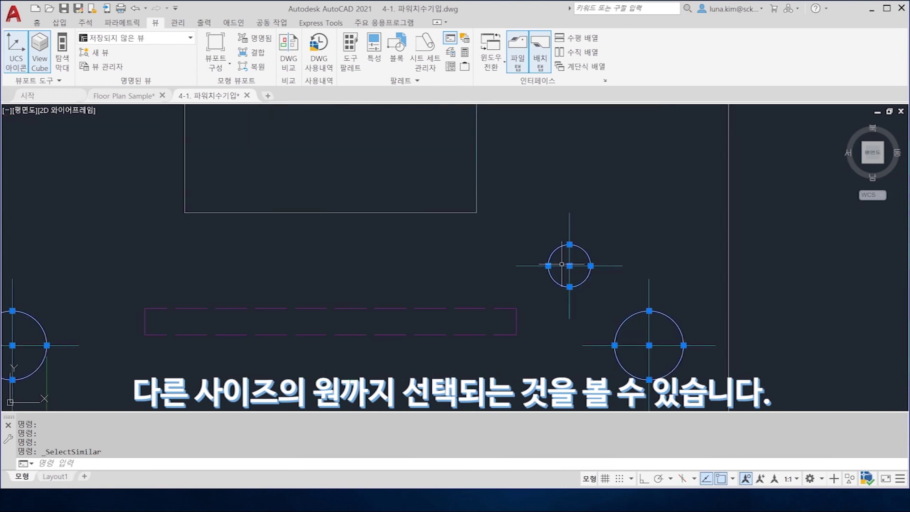
scroll(338, 252, "down", 3)
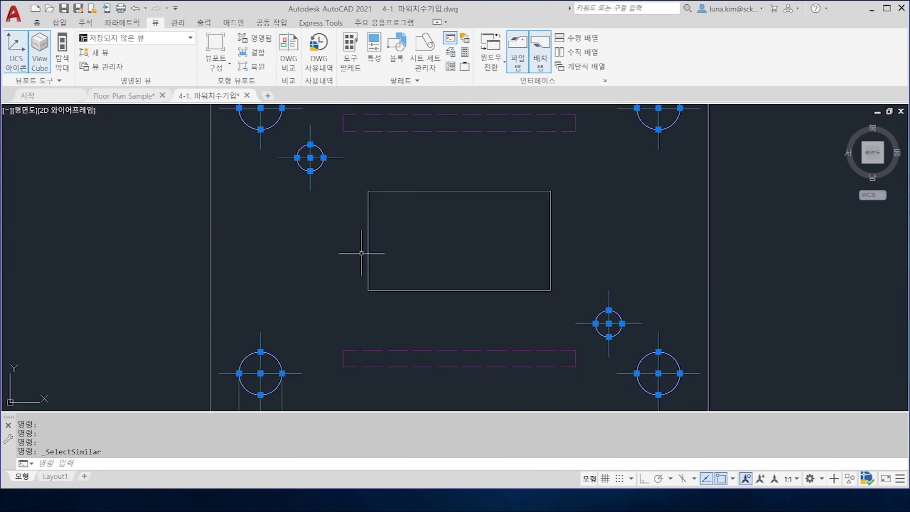
Step: Repeat Select Similar on the selected circles, then clear the circle selection
right_click(265, 372)
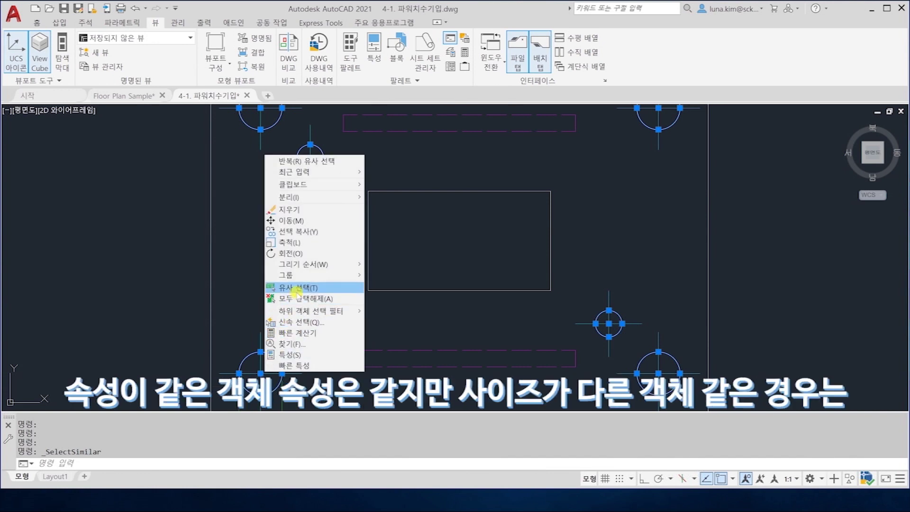
left_click(414, 164)
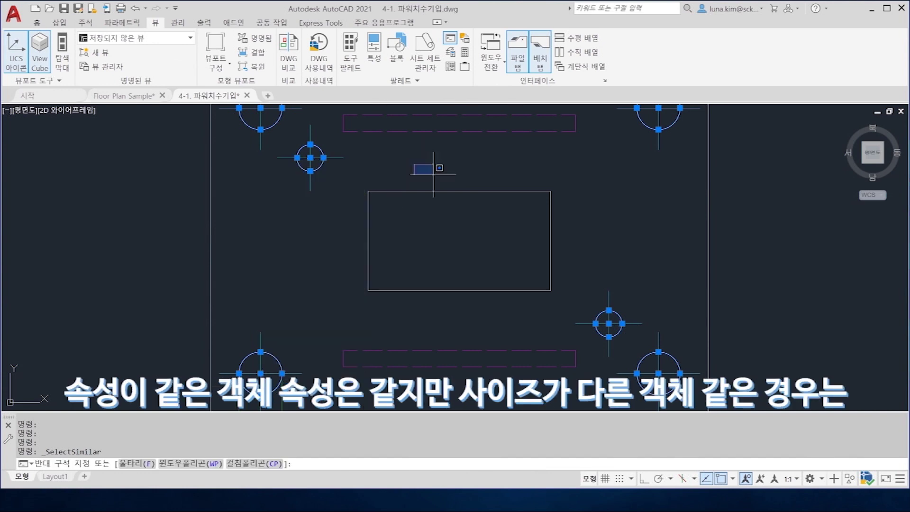
left_click(406, 163)
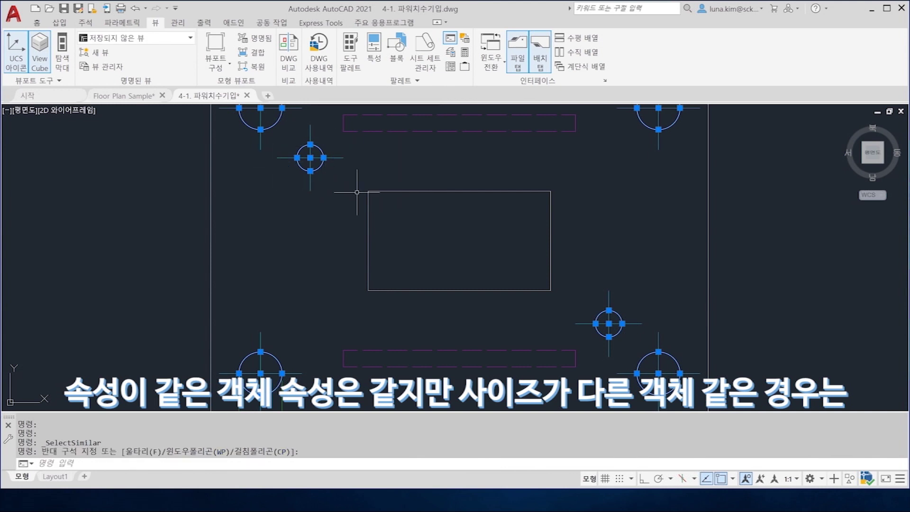
scroll(361, 190, "down", 2)
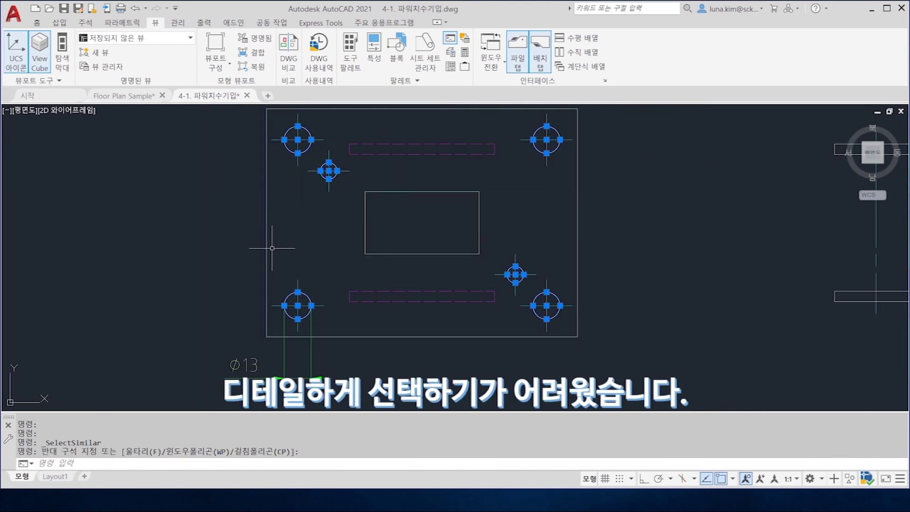
scroll(355, 255, "down", 2)
key("Escape")
key("Escape")
Step: Recentre the plate drawing in the view
scroll(381, 262, "up", 2)
middle_click_drag(462, 264, 466, 254)
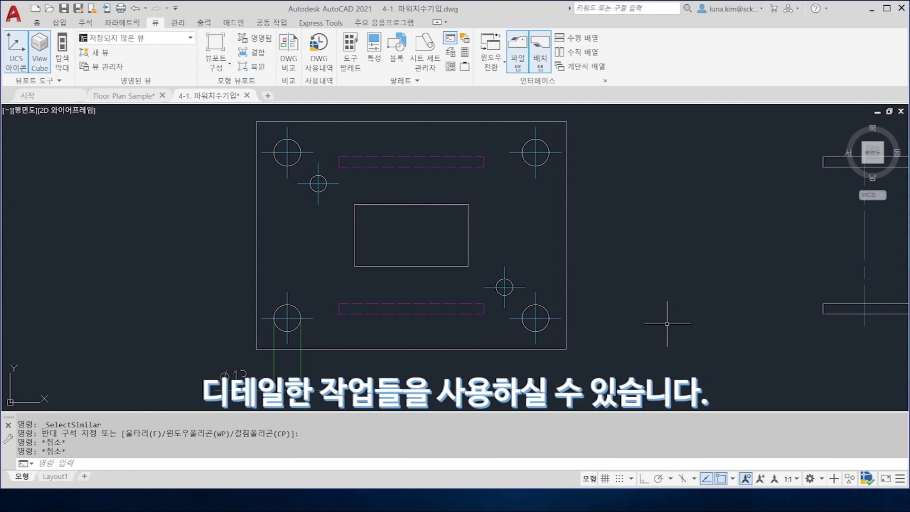
mouse_move(582, 254)
middle_mouse_down()
mouse_move(578, 264)
mouse_move(585, 259)
middle_mouse_up()
left_click(439, 464)
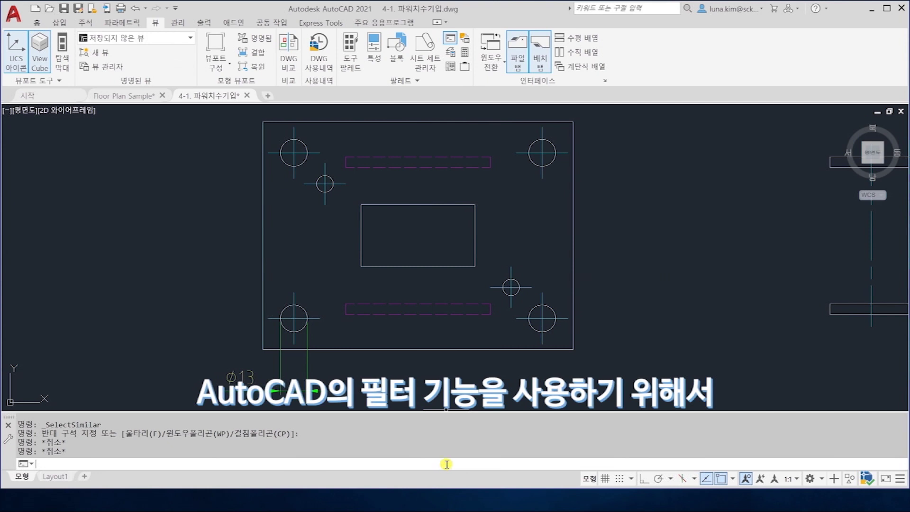
Step: Start the FI filter and add the lower-left φ13 circle's properties, including radius 6.5, as conditions
type("FI")
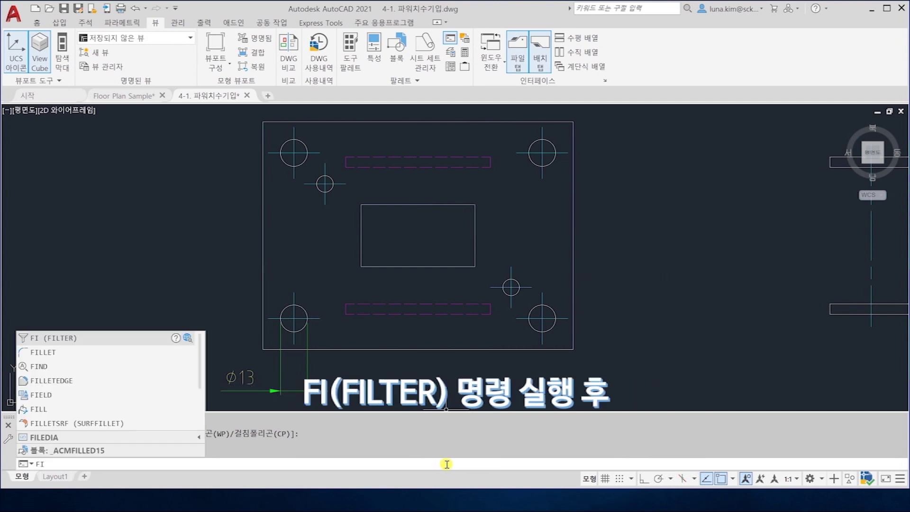
key("Return")
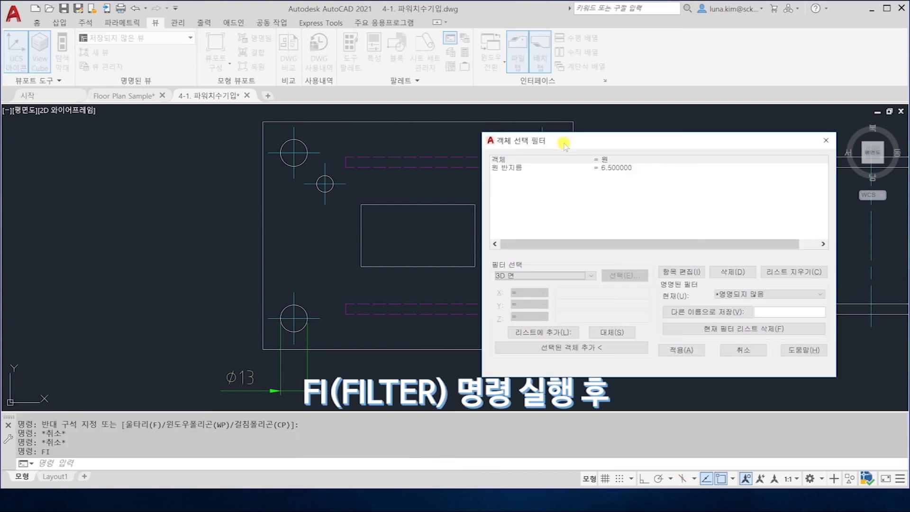
left_click_drag(566, 141, 592, 143)
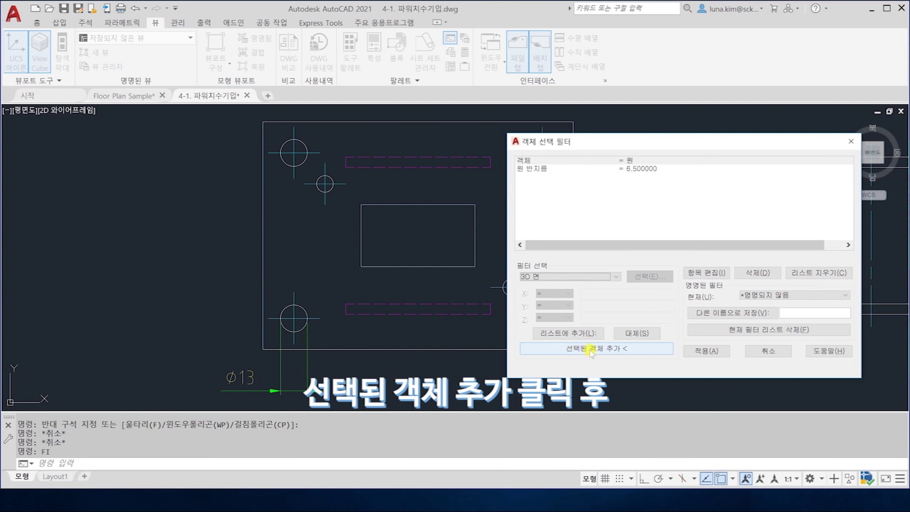
left_click(590, 349)
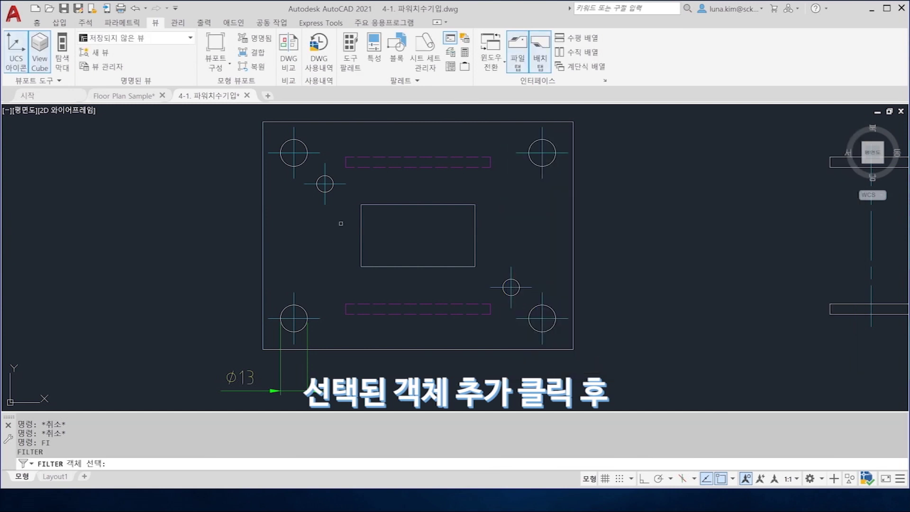
left_click(286, 307)
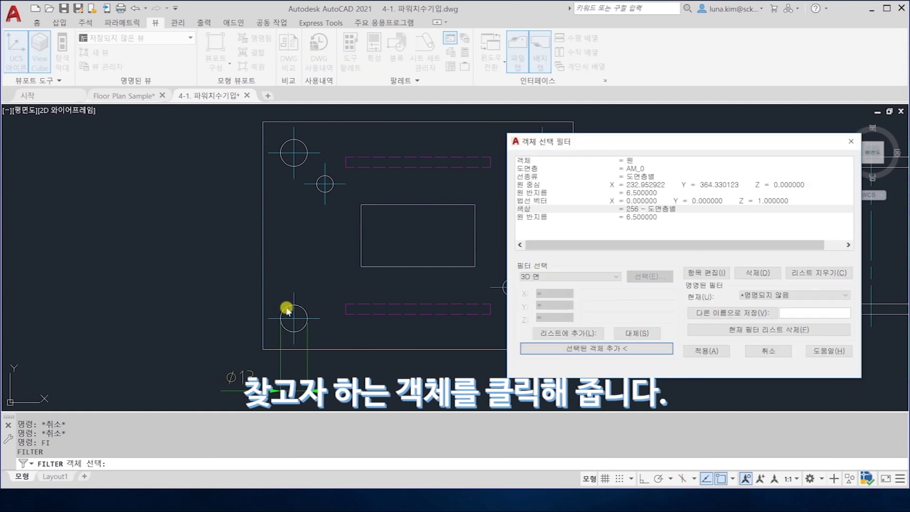
left_click_drag(596, 140, 586, 126)
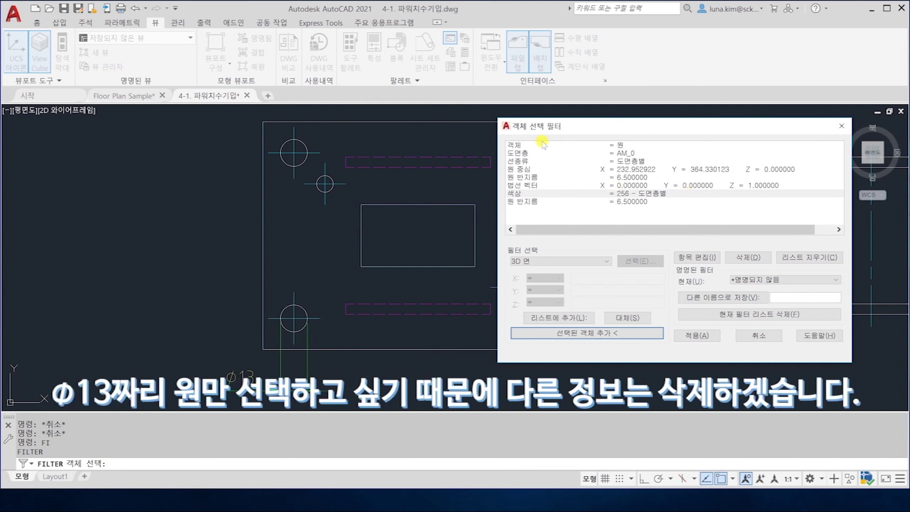
left_click(518, 152)
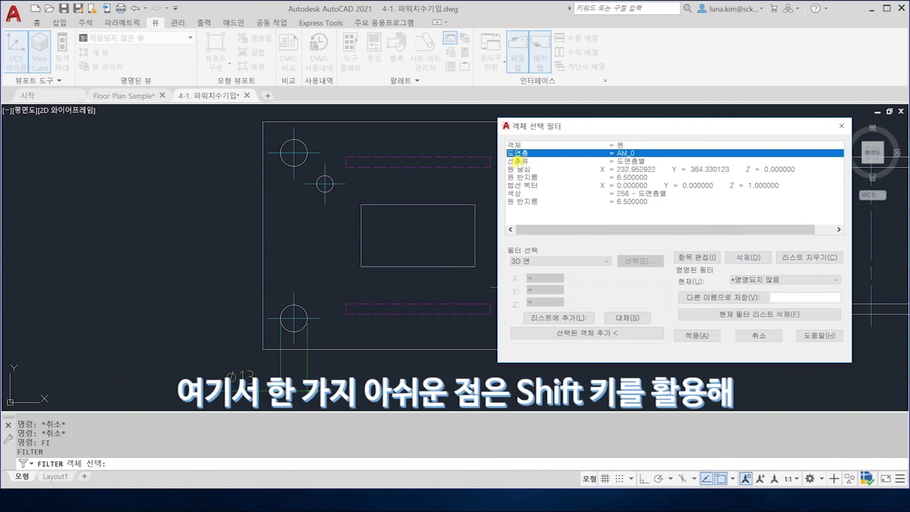
Step: Delete the layer AM_0, linetype and circle centre conditions from the filter list
left_click(520, 185)
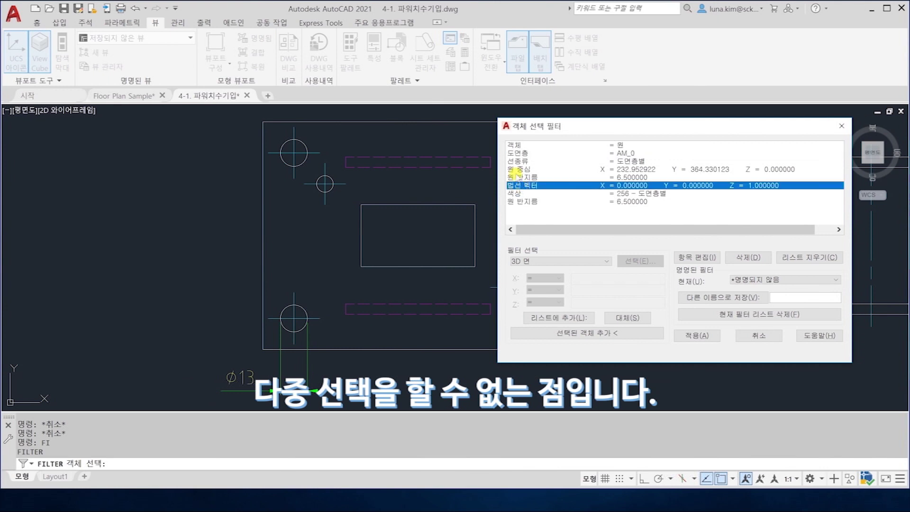
left_click(515, 176)
left_click(518, 161)
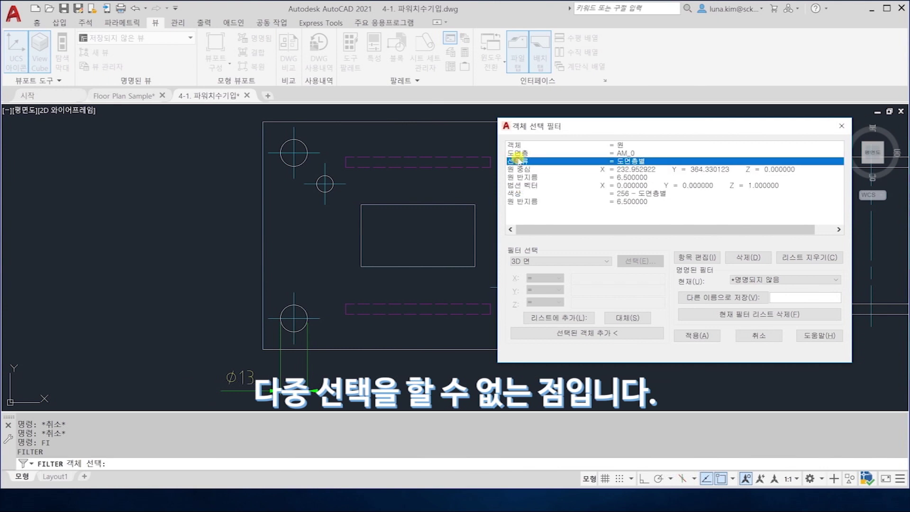
left_click(518, 153)
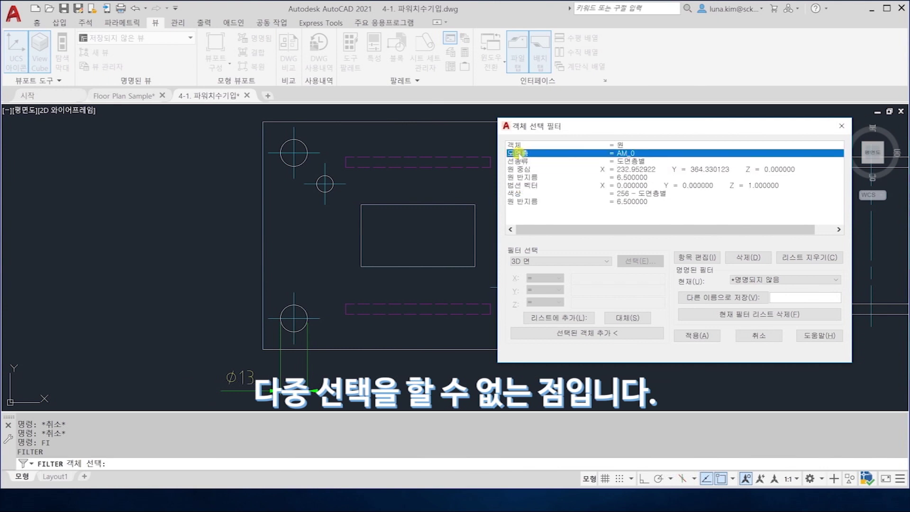
left_click(748, 257)
left_click(747, 257)
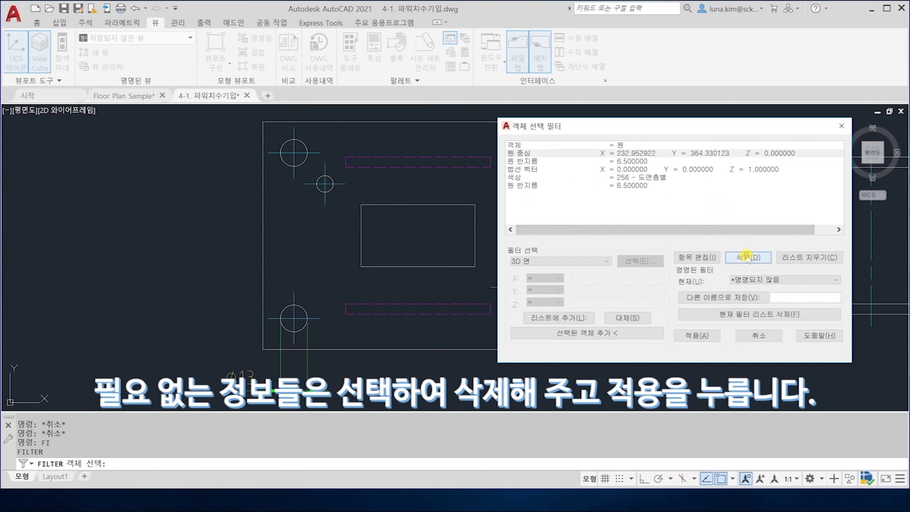
left_click(747, 257)
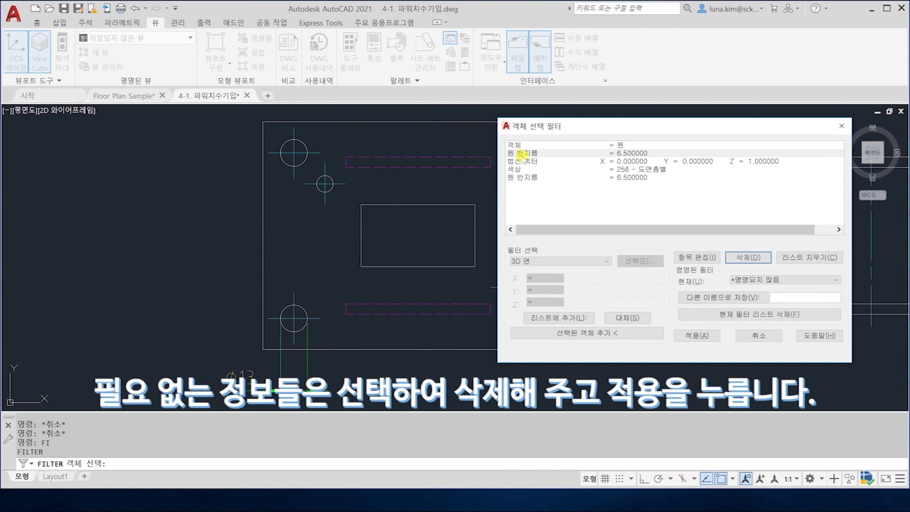
Step: Delete the normal, colour and duplicate radius conditions, then apply the circle radius 6.5 filter
left_click(521, 153)
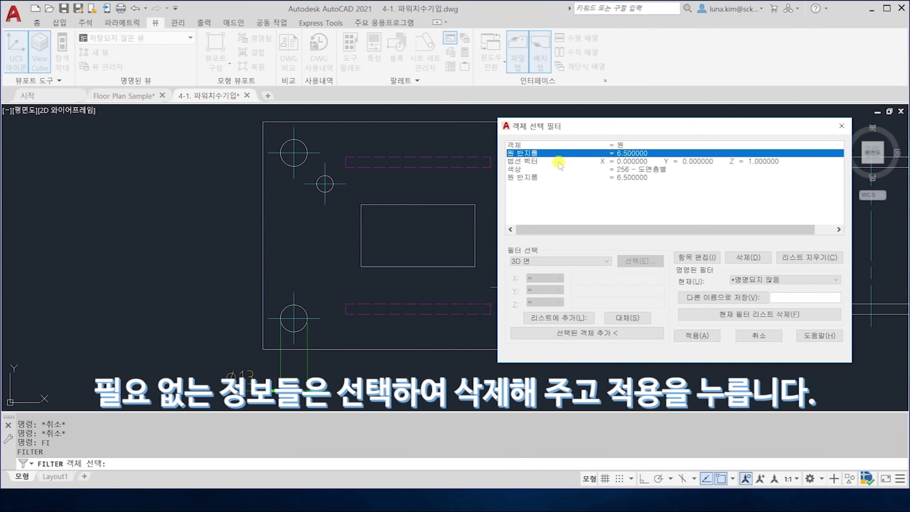
left_click(534, 162)
left_click(750, 257)
left_click(750, 258)
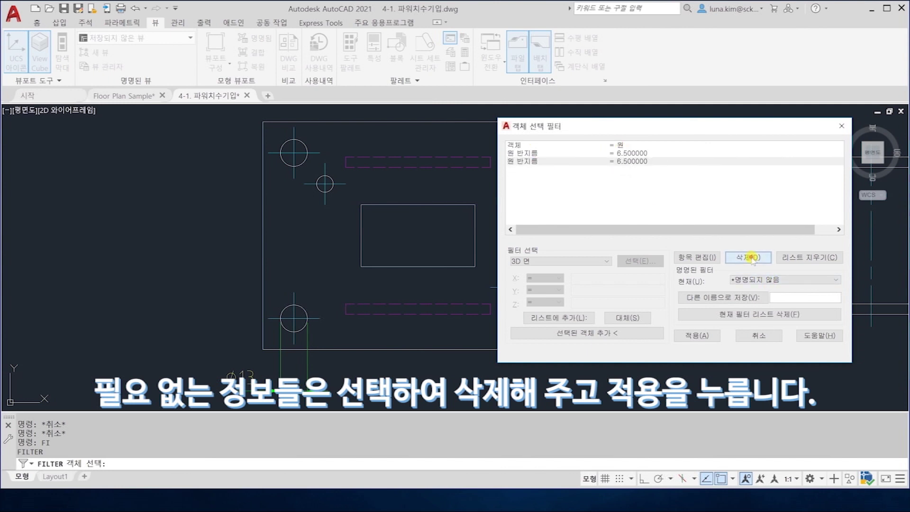
left_click(702, 336)
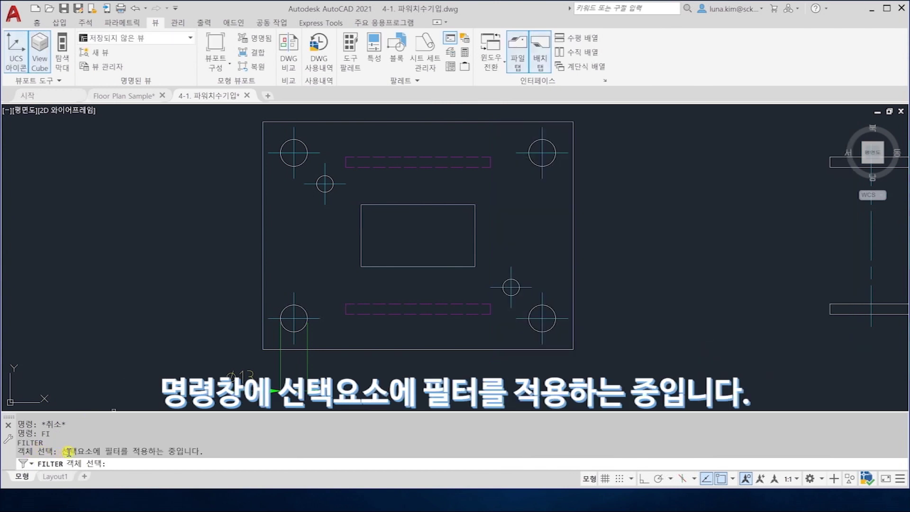
Step: Zoom out and run the filter on ALL objects, selecting exactly the four φ13 circles
scroll(365, 230, "down", 6)
middle_click_drag(577, 257, 504, 234)
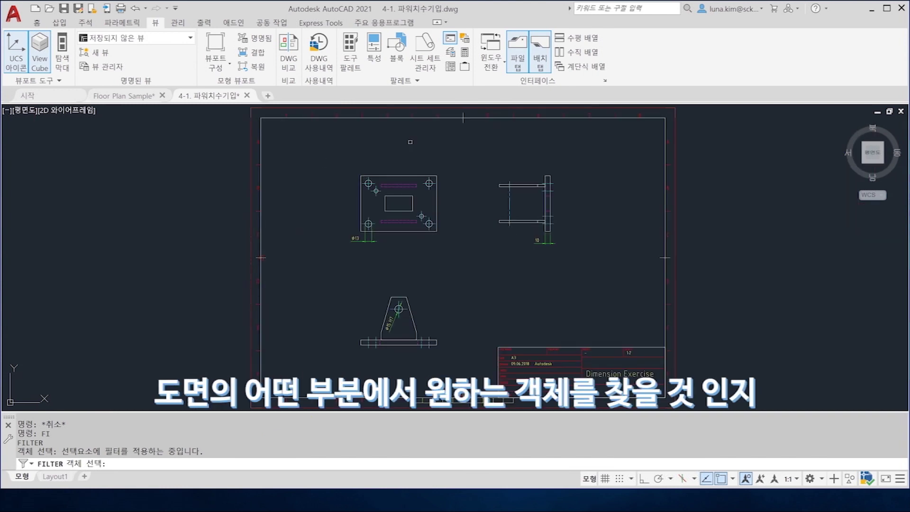
left_click(315, 145)
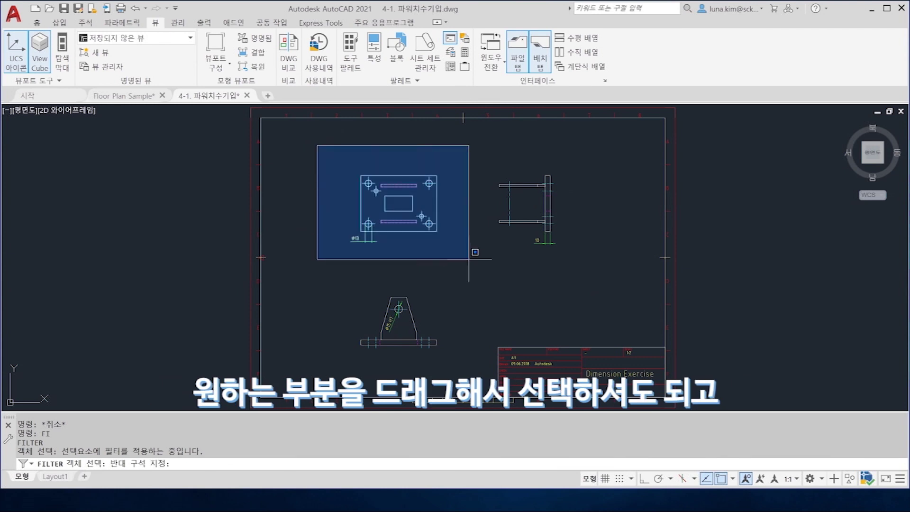
left_click(495, 287)
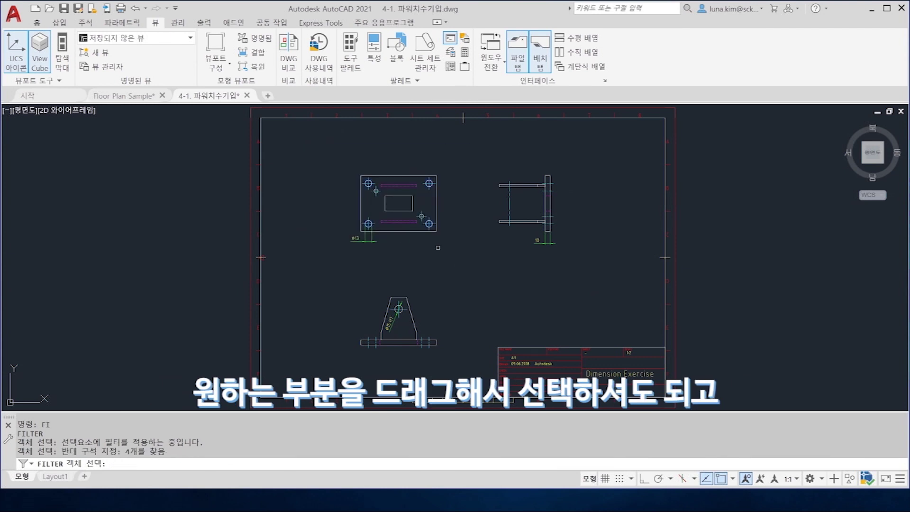
type("all")
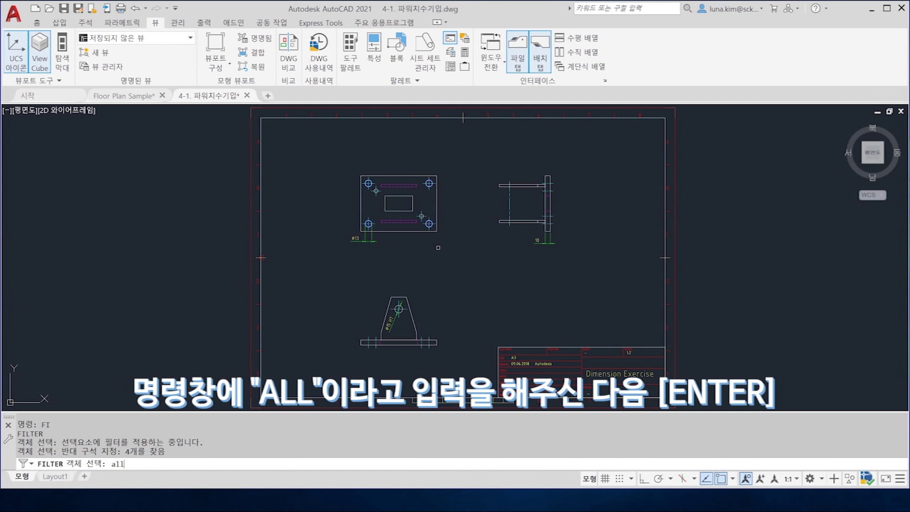
key("Return")
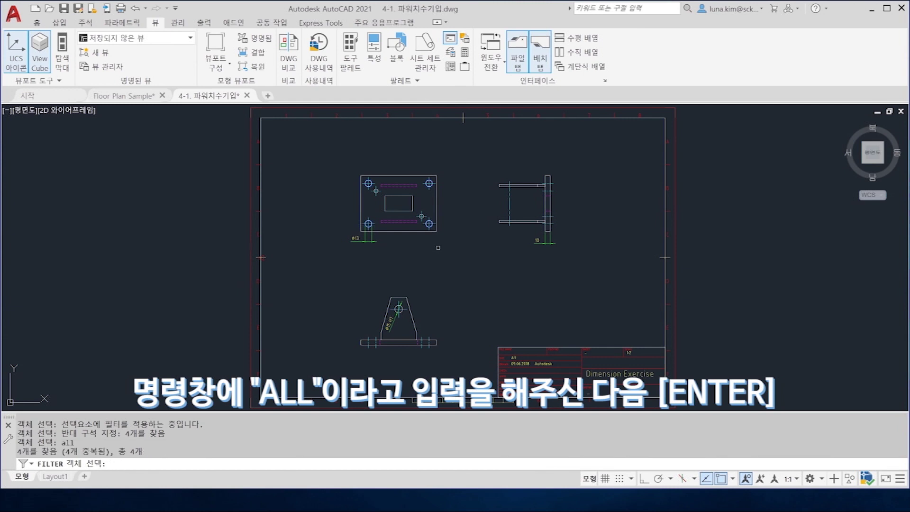
key("Return")
scroll(399, 202, "up", 5)
scroll(400, 202, "up", 2)
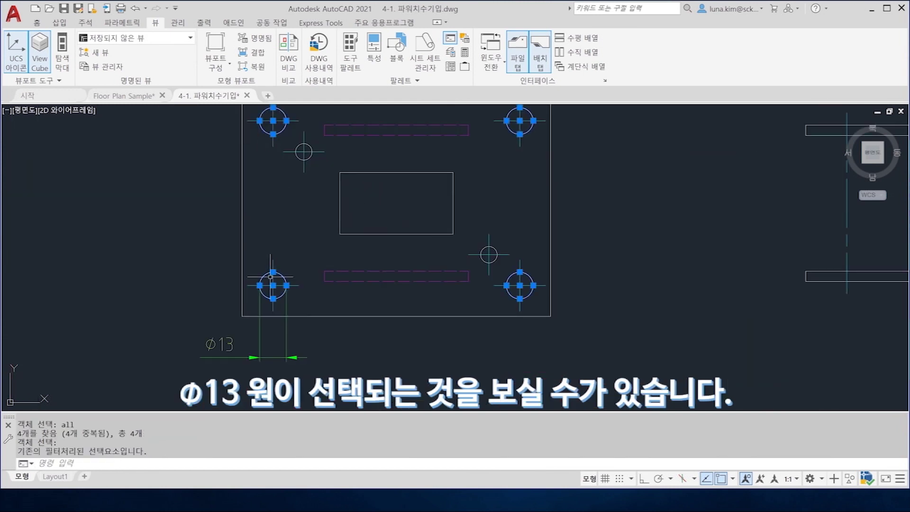
middle_click_drag(398, 258, 433, 292)
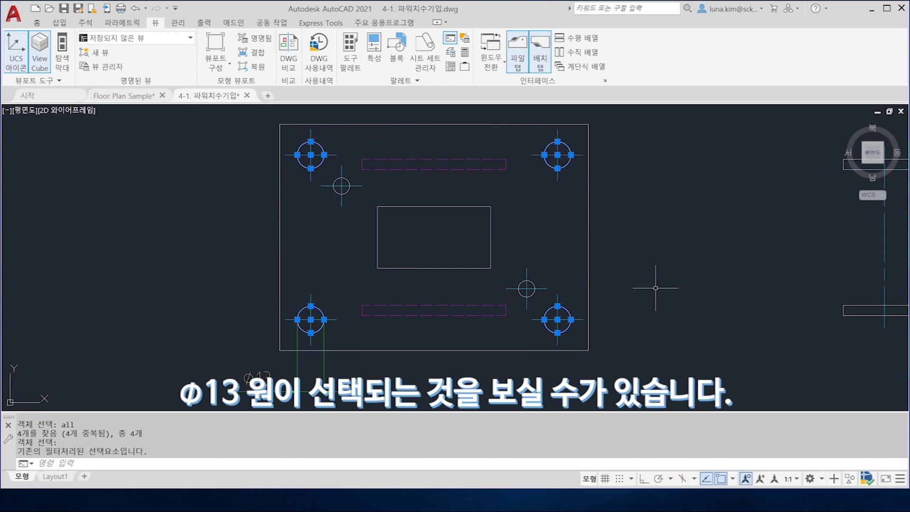